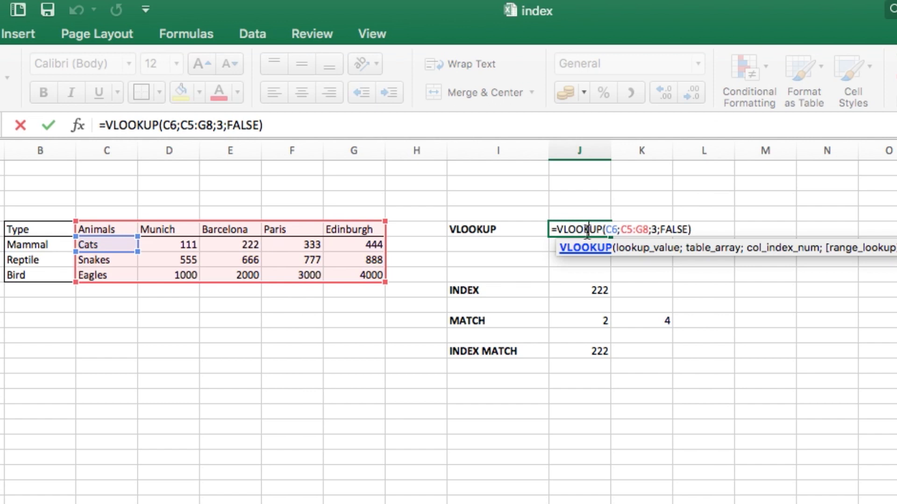
# Examine each argument of the VLOOKUP formula in J5, from the lookup value to the FALSE range lookup, and close the formula unchanged
pyautogui.click(613, 229)
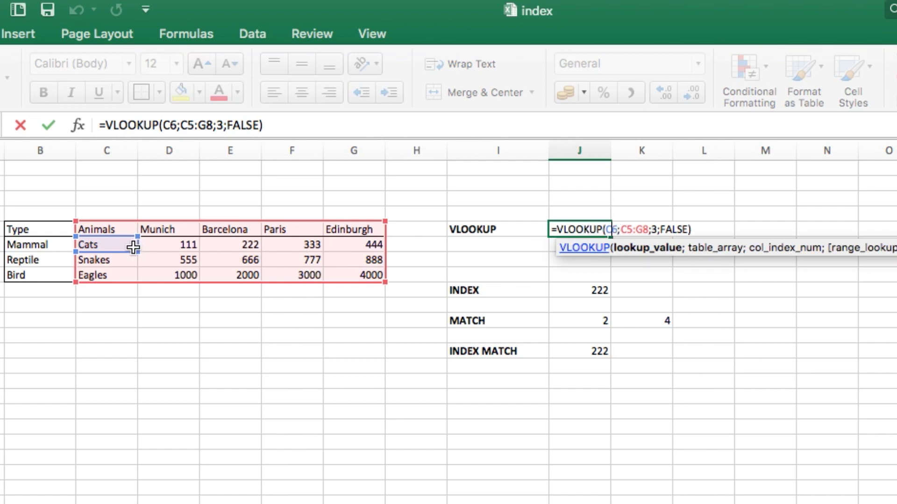
pyautogui.click(626, 230)
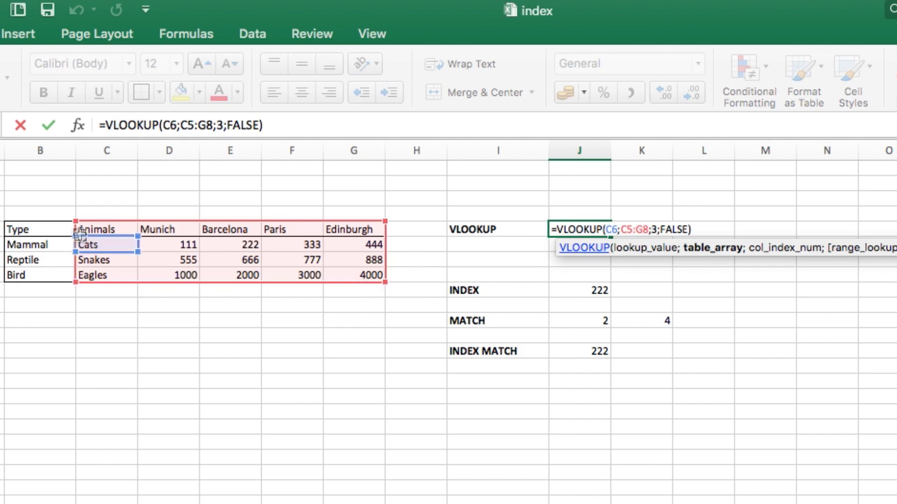
pyautogui.click(656, 230)
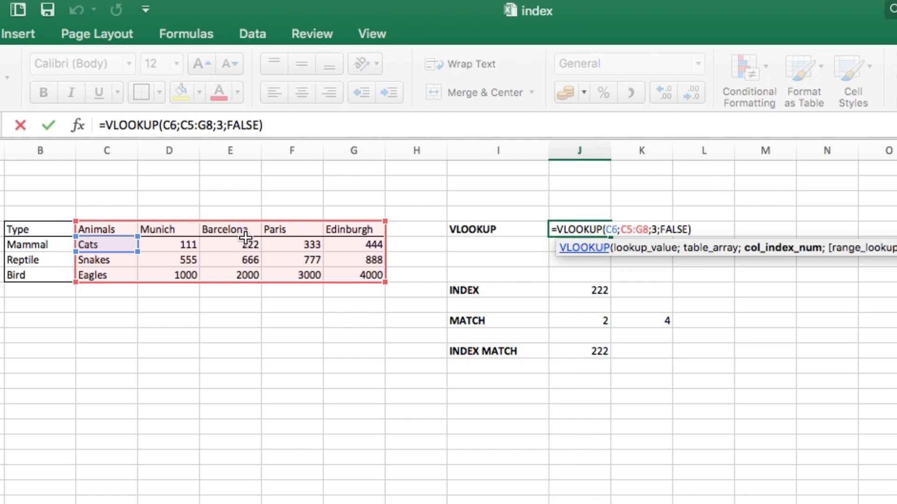
pyautogui.click(669, 231)
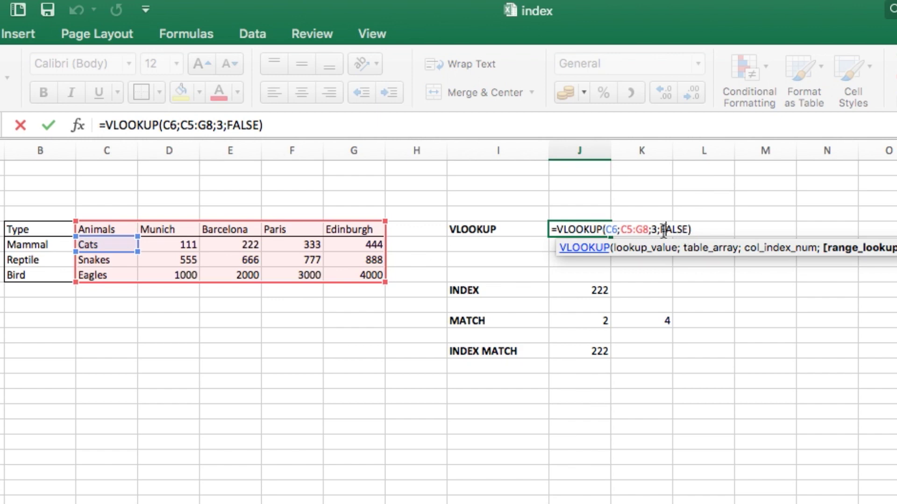
pyautogui.moveTo(662, 231); pyautogui.dragTo(680, 231)
pyautogui.click(596, 230)
pyautogui.press('Return')
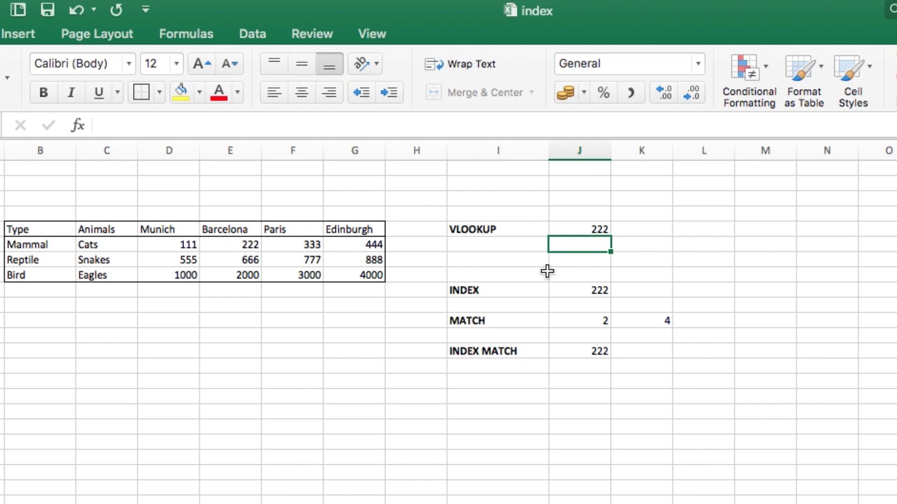
# Examine the array, row number and column number arguments of the INDEX formula in J9
pyautogui.doubleClick(572, 290)
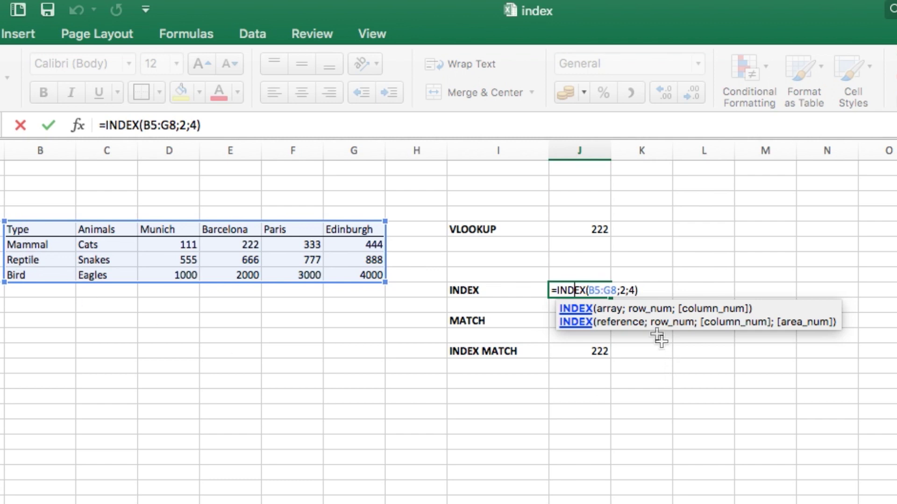
pyautogui.click(593, 290)
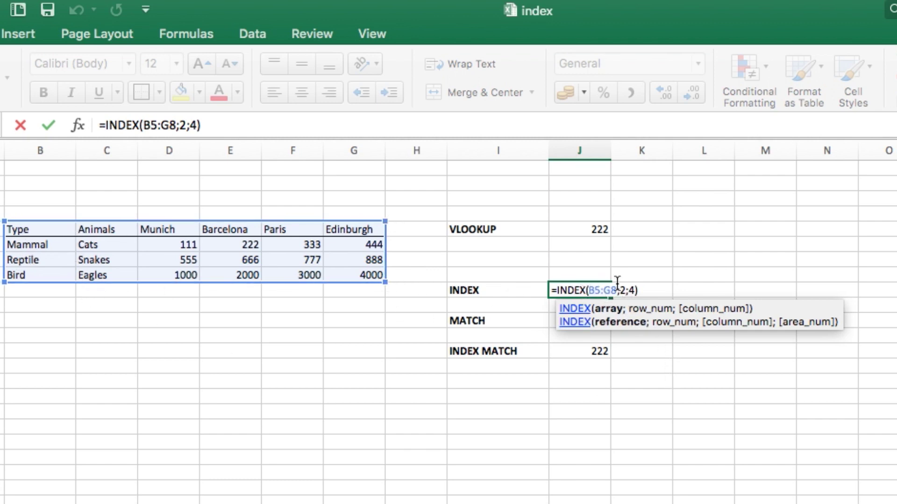
pyautogui.click(625, 290)
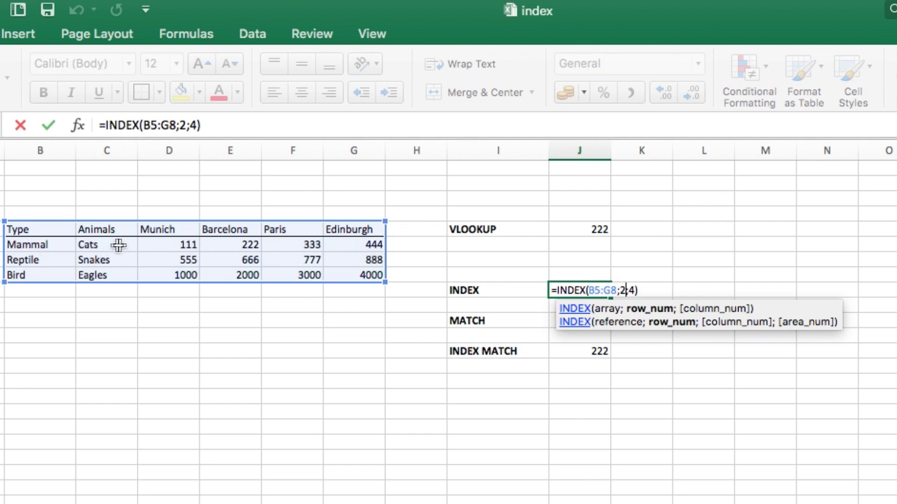
pyautogui.click(633, 290)
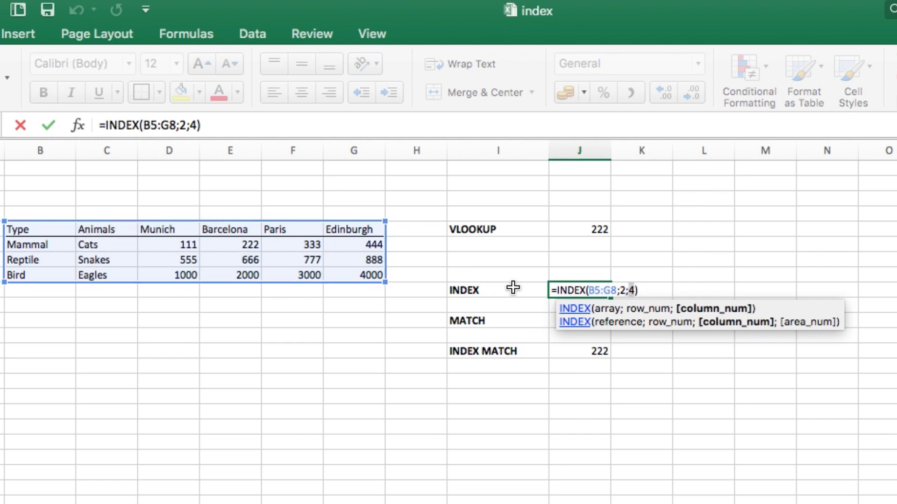
pyautogui.press('Return')
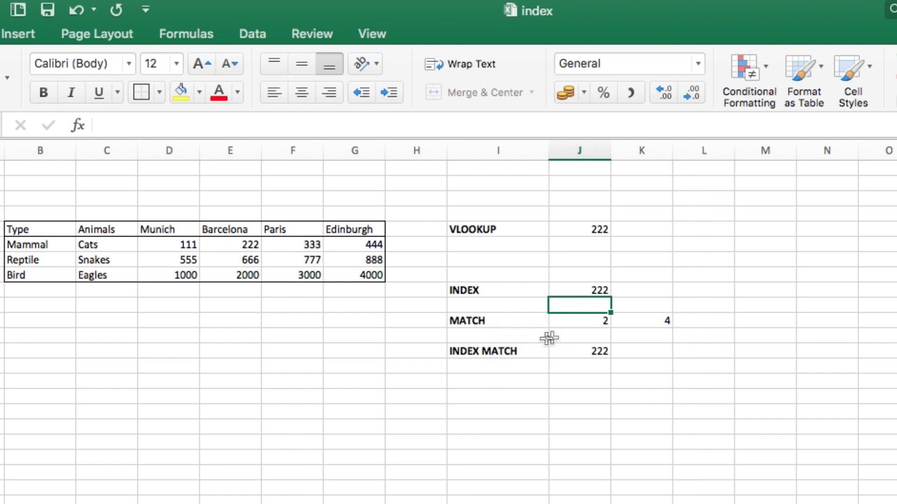
# Examine the lookup value and match type of the row MATCH formula in J11
pyautogui.doubleClick(581, 323)
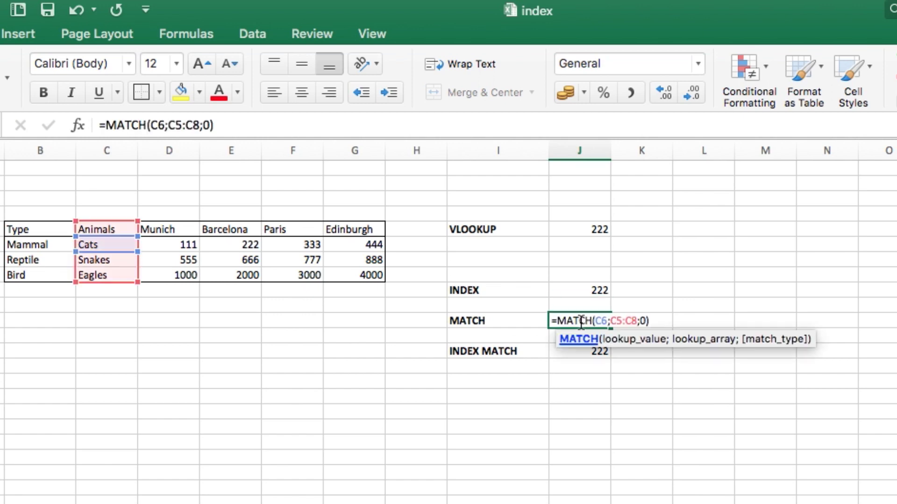
pyautogui.click(603, 321)
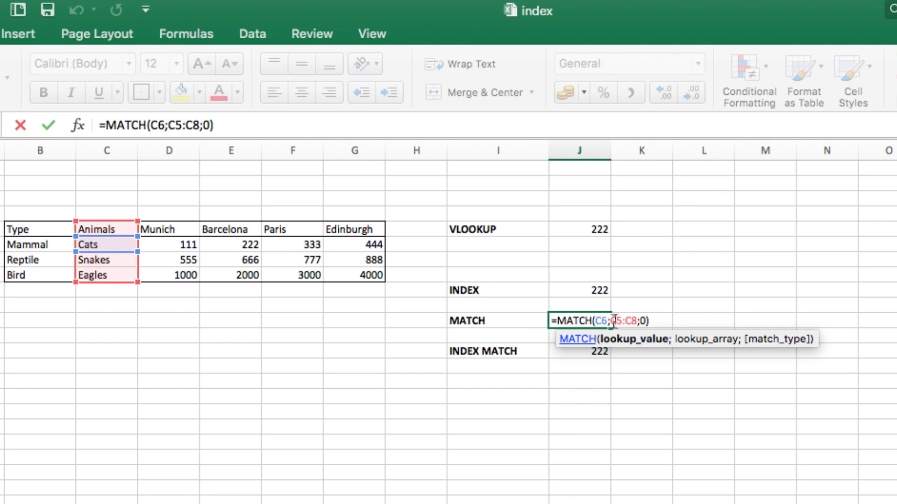
pyautogui.click(647, 322)
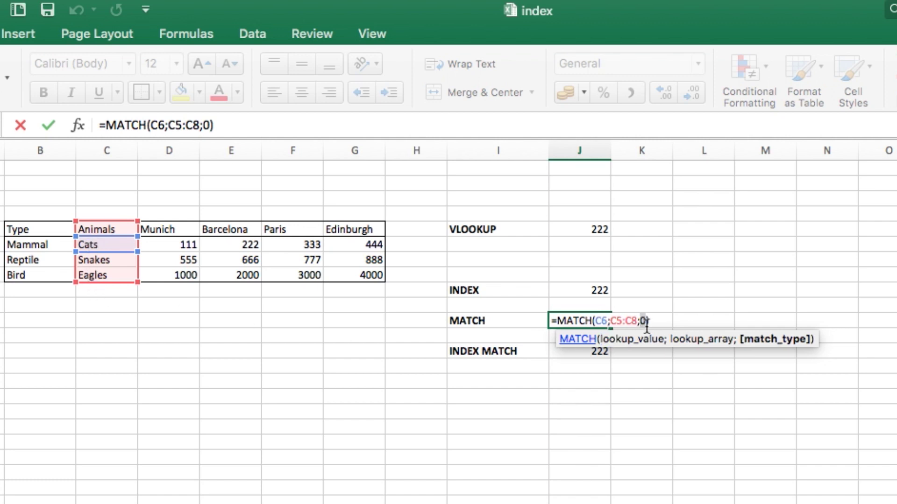
pyautogui.press('Return')
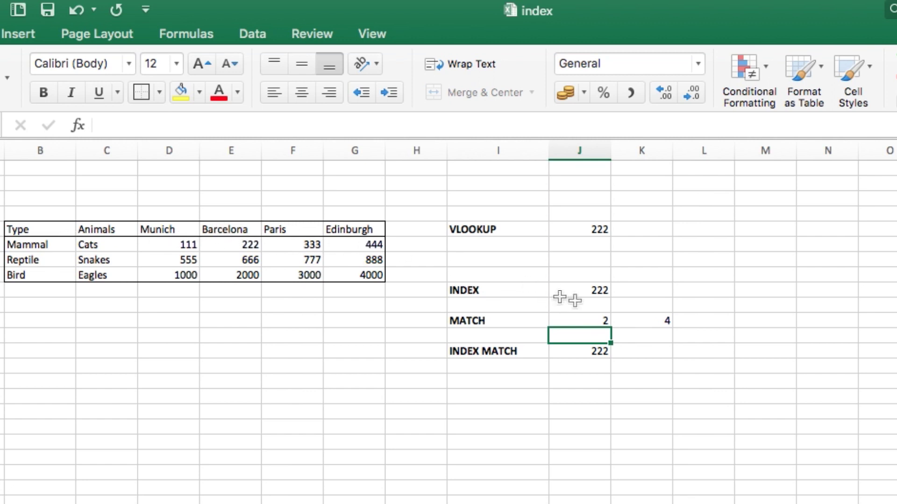
# Examine the lookup value, lookup array and match type of the column MATCH formula in K11
pyautogui.doubleClick(650, 322)
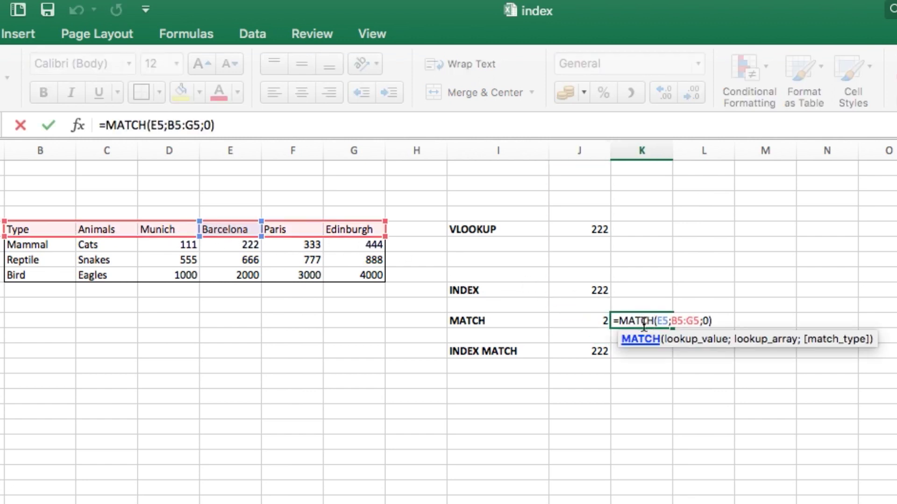
pyautogui.click(661, 322)
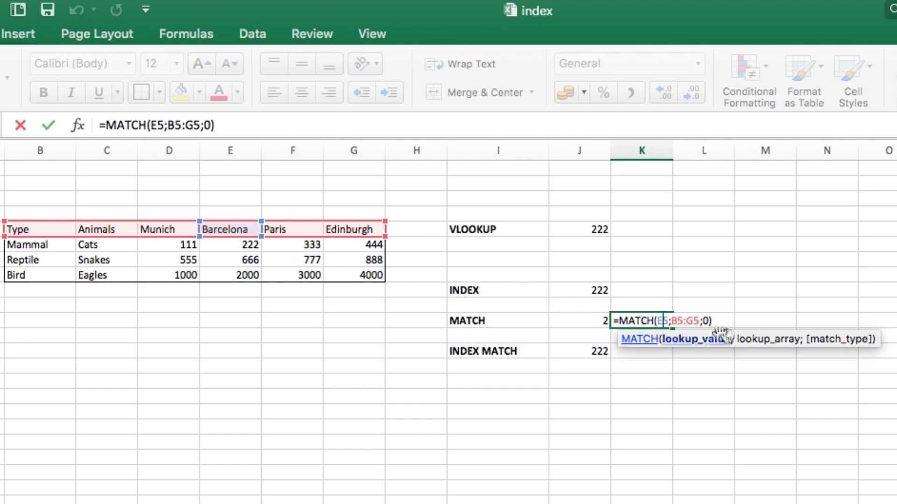
pyautogui.click(686, 323)
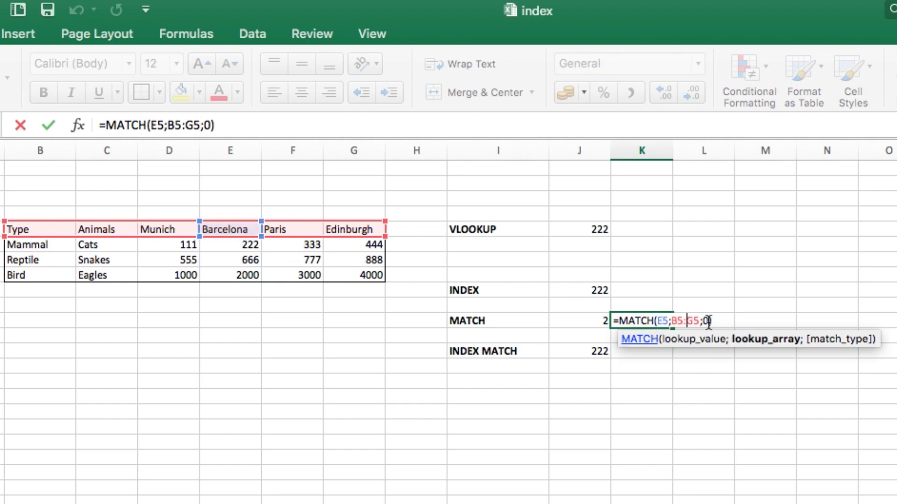
pyautogui.click(708, 323)
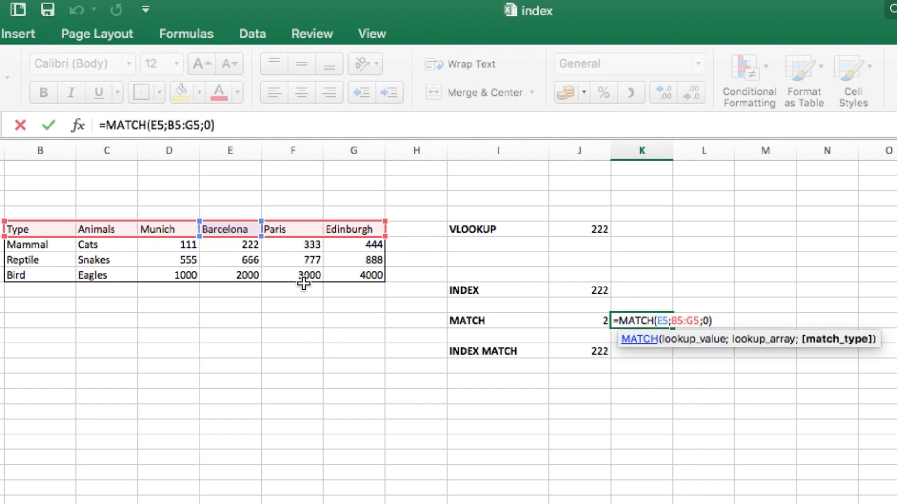
pyautogui.press('Return')
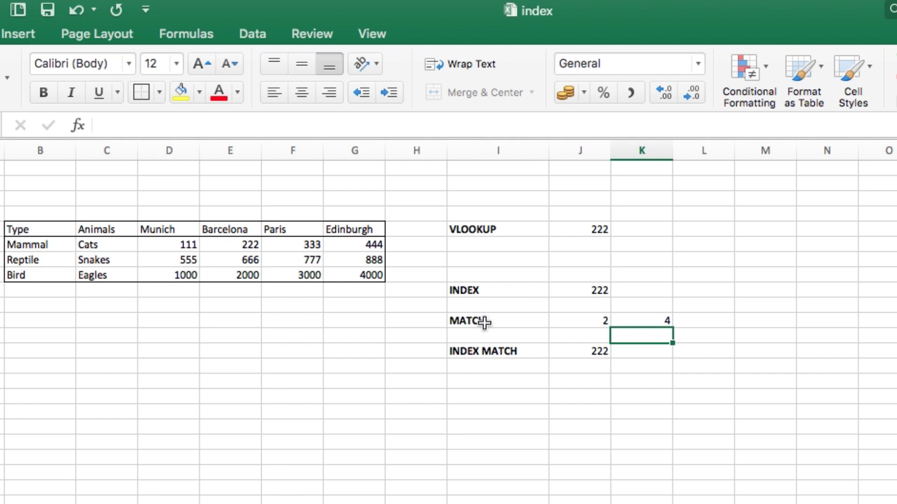
# Examine the array and the nested row MATCH in the combined INDEX MATCH formula in J13
pyautogui.doubleClick(581, 352)
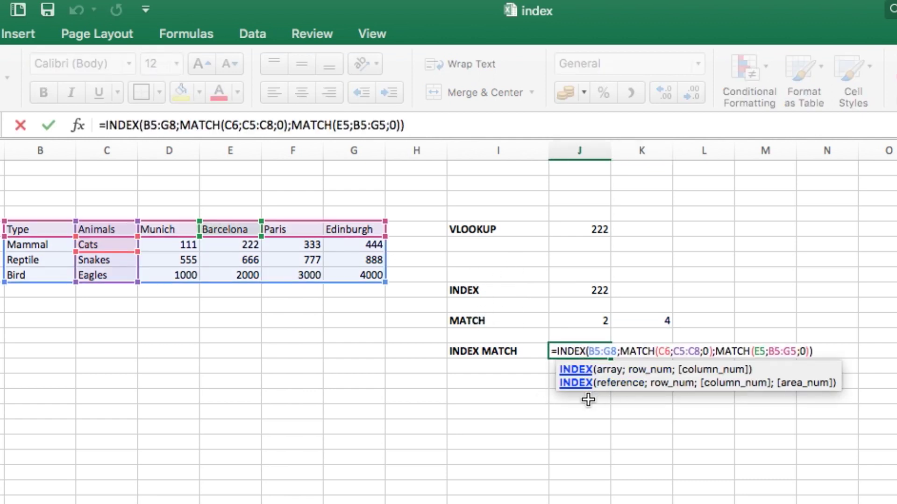
pyautogui.click(590, 350)
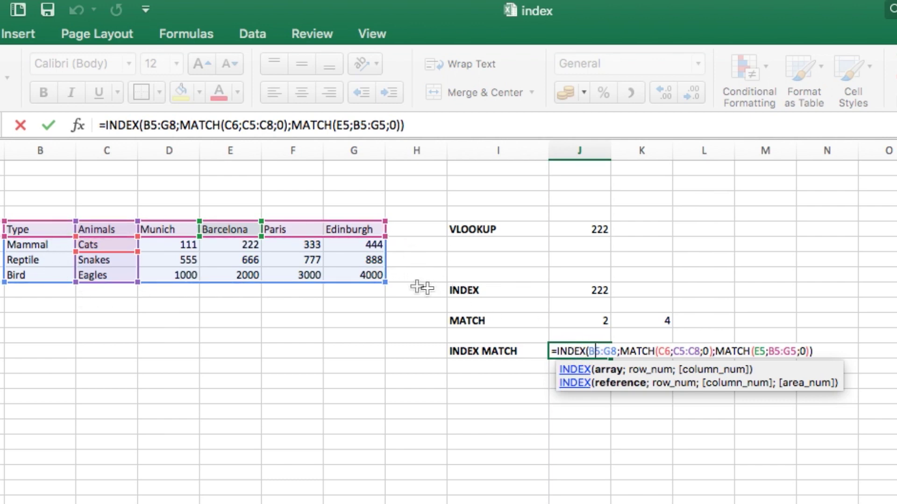
pyautogui.click(640, 351)
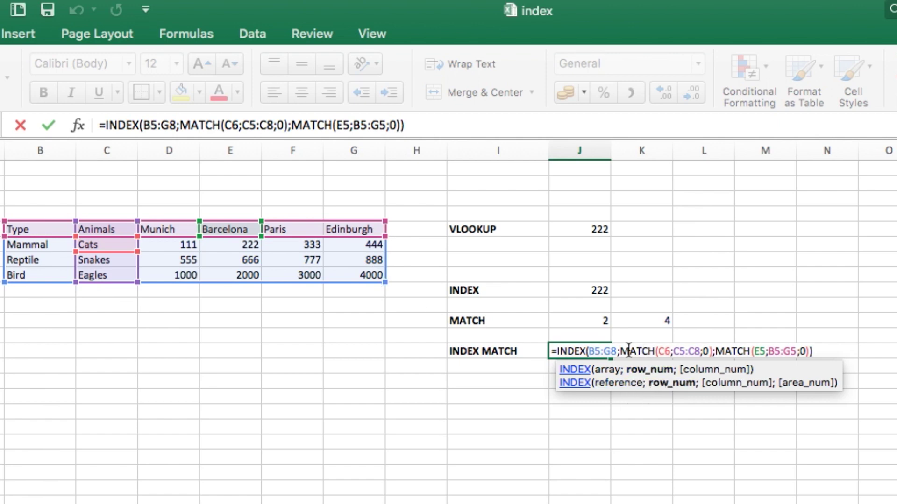
pyautogui.moveTo(625, 355); pyautogui.dragTo(657, 354)
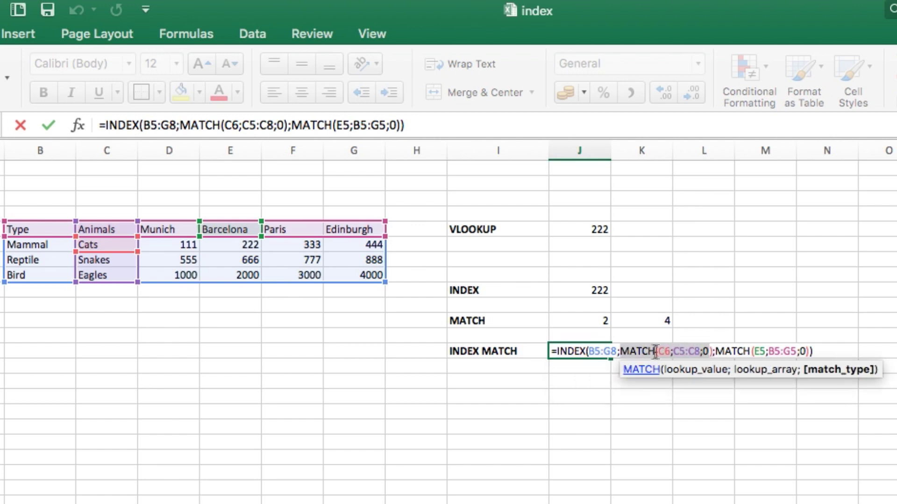
pyautogui.click(652, 354)
pyautogui.click(667, 351)
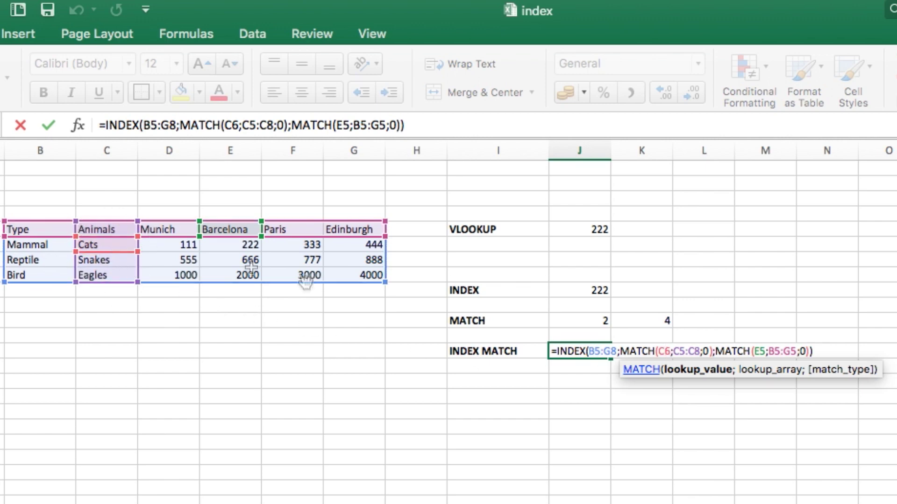
pyautogui.click(706, 353)
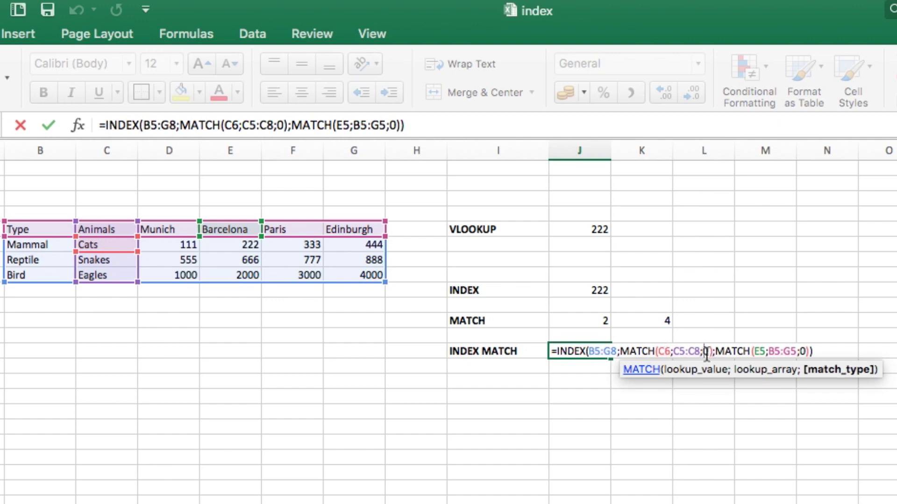
# Examine the nested column MATCH in J13's INDEX MATCH formula and leave the cell with the formula unchanged
pyautogui.click(753, 351)
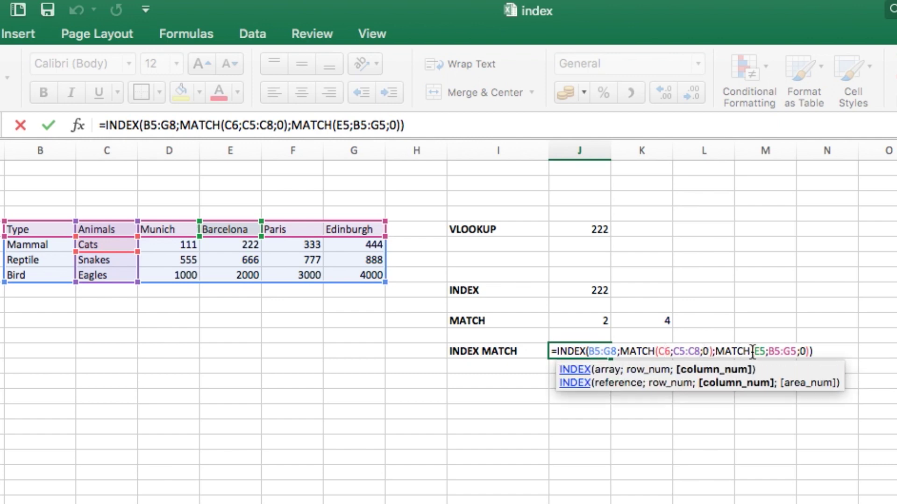
pyautogui.click(760, 353)
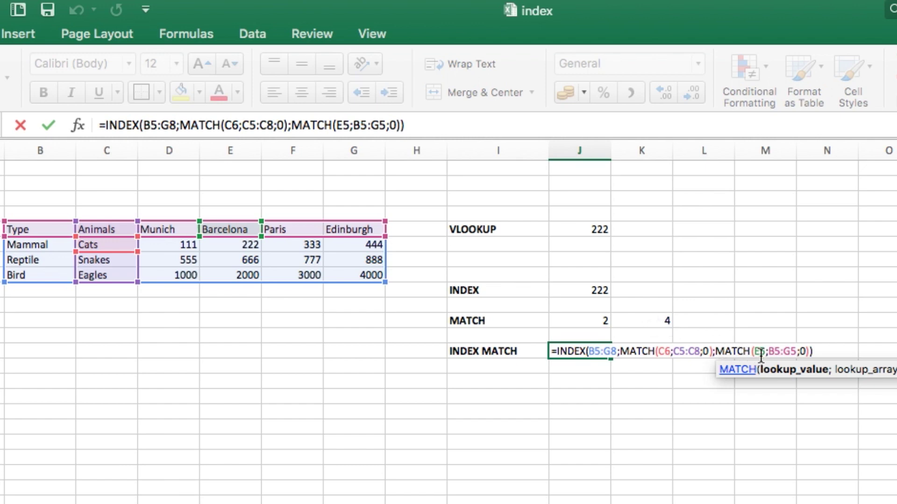
pyautogui.click(786, 354)
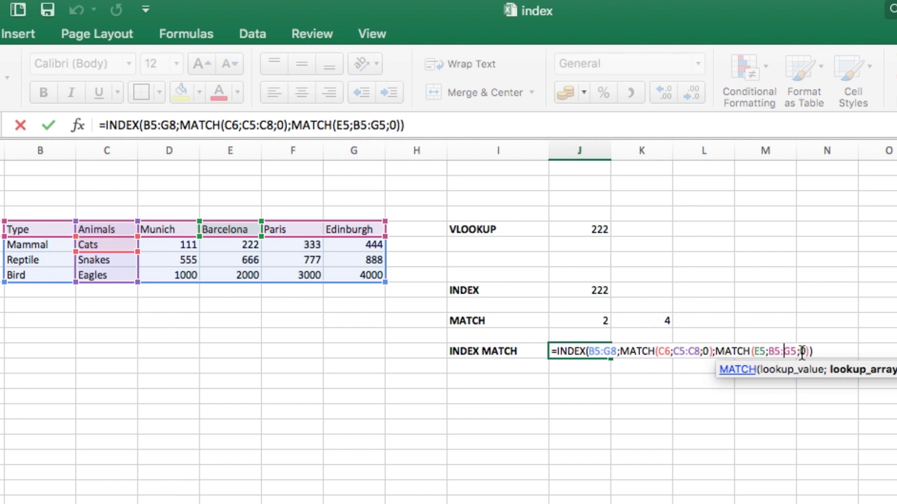
pyautogui.click(608, 352)
pyautogui.press('Return')
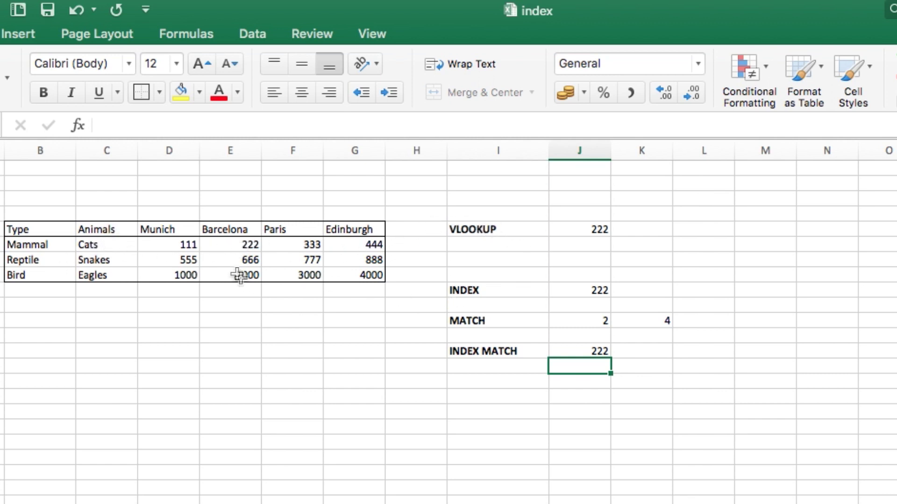
# Review the table range used by the VLOOKUP formula in J5 again and leave the formula unchanged
pyautogui.doubleClick(481, 228)
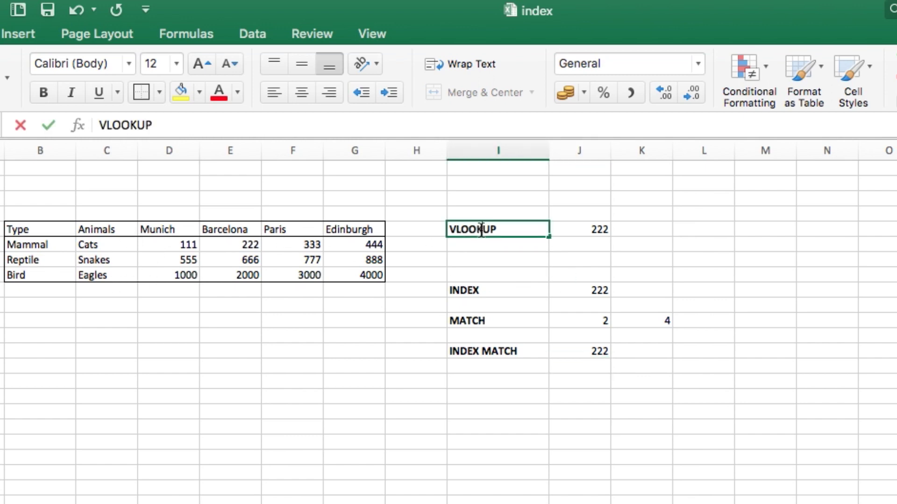
pyautogui.press('Escape')
pyautogui.doubleClick(594, 229)
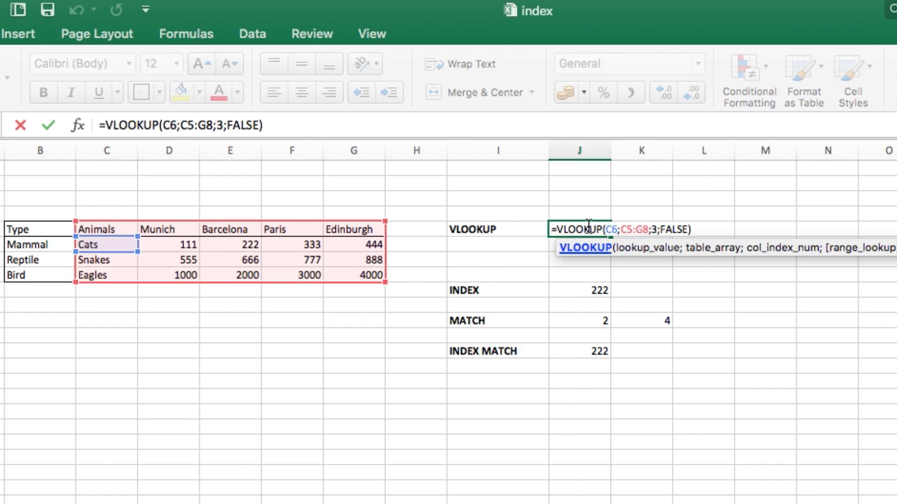
pyautogui.press('Return')
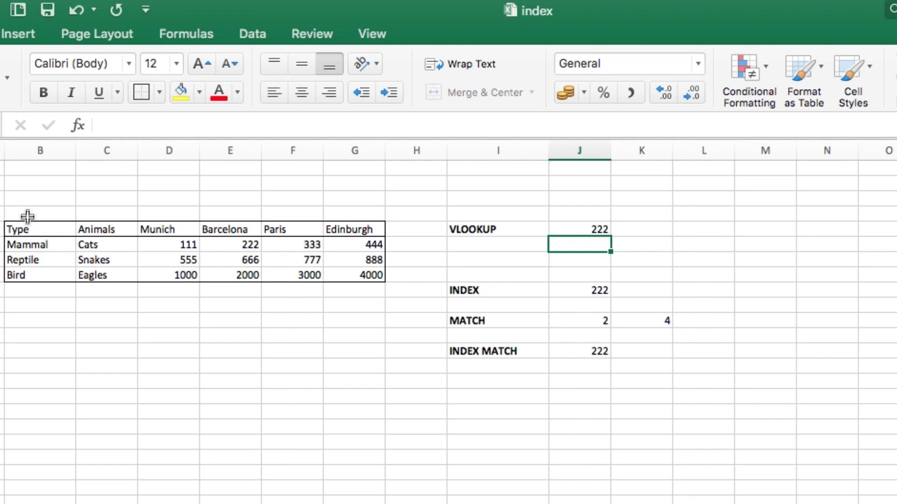
# Enter the label "IM (left)" in cell I15, below the INDEX MATCH label
pyautogui.click(478, 382)
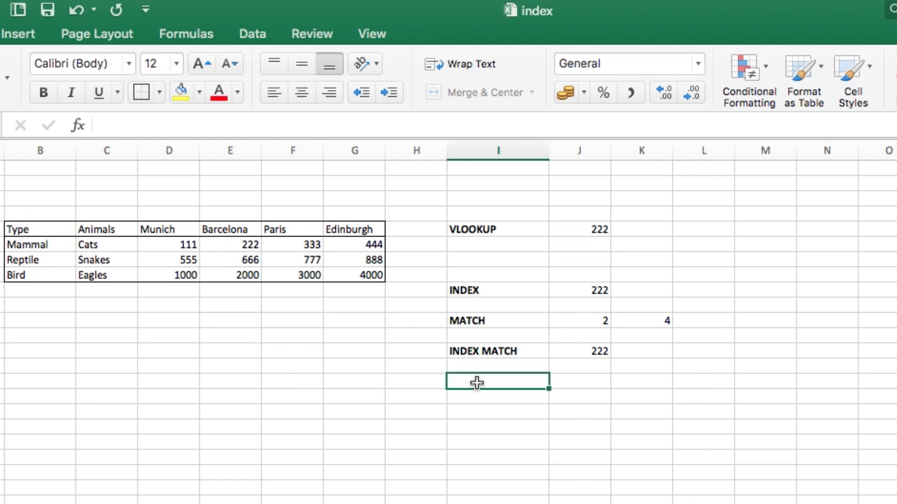
pyautogui.write('IN')
pyautogui.press('BackSpace')
pyautogui.write('M (left')
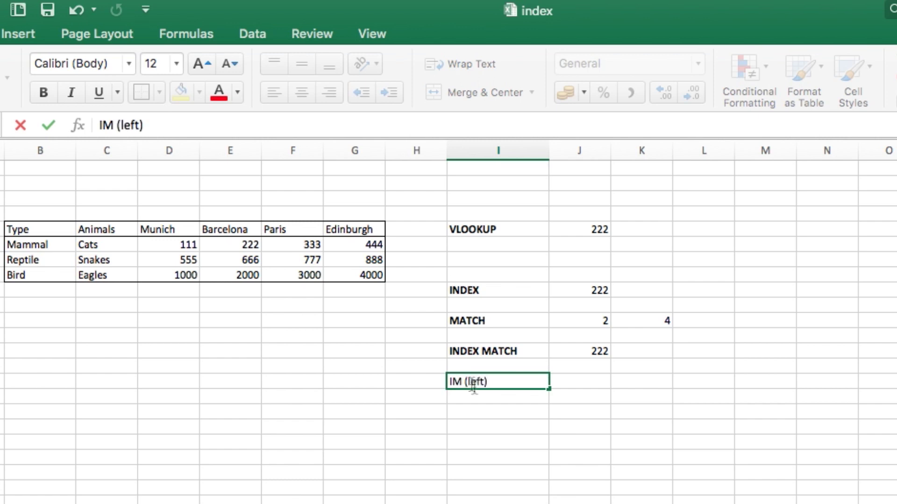
pyautogui.click(680, 409)
# Enter an INDEX formula in J15 that returns row 2, column 1 of the table range B5:G8
pyautogui.click(586, 380)
pyautogui.write('=index(')
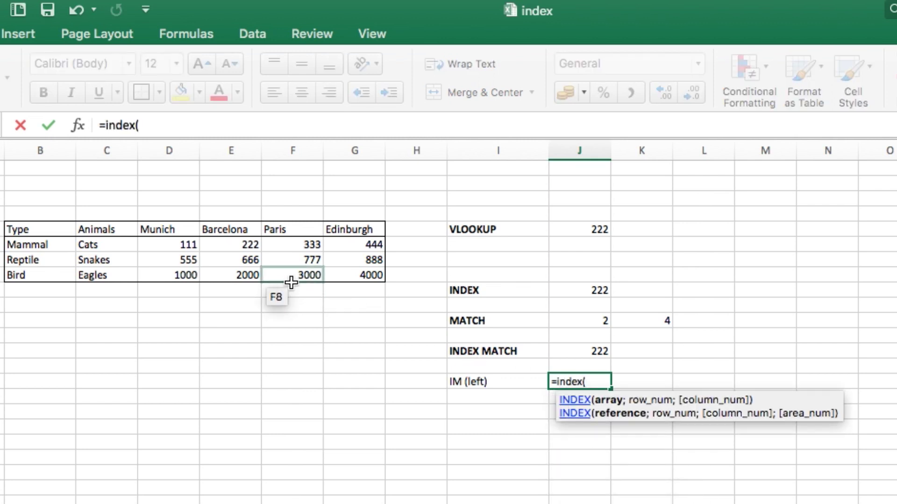
pyautogui.moveTo(340, 272); pyautogui.dragTo(62, 232)
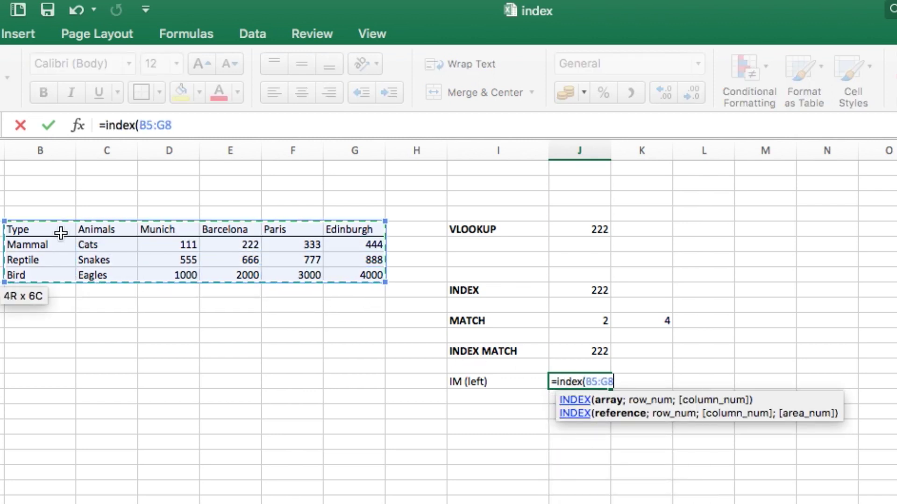
pyautogui.write(';')
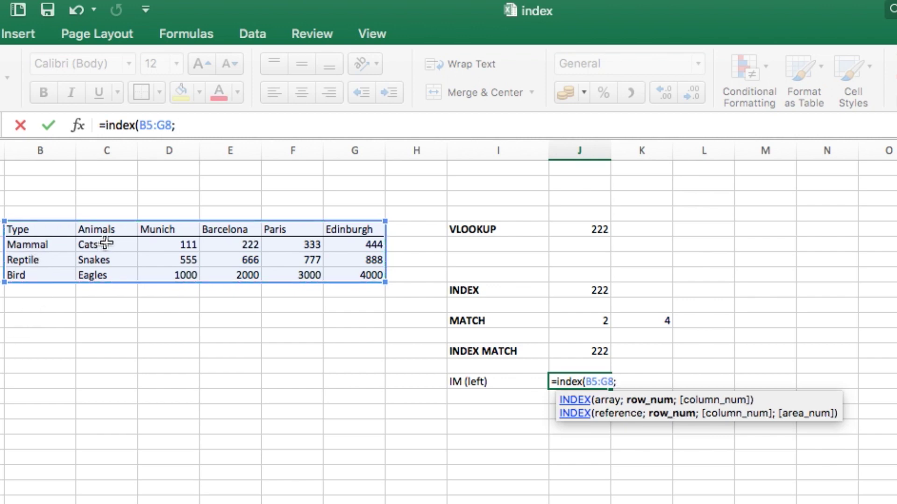
pyautogui.write('2;')
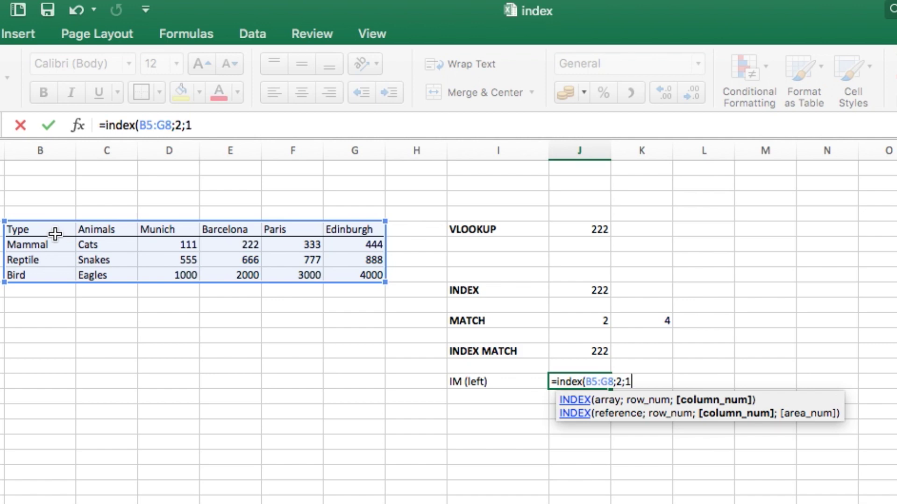
pyautogui.write('1')
pyautogui.press('Return')
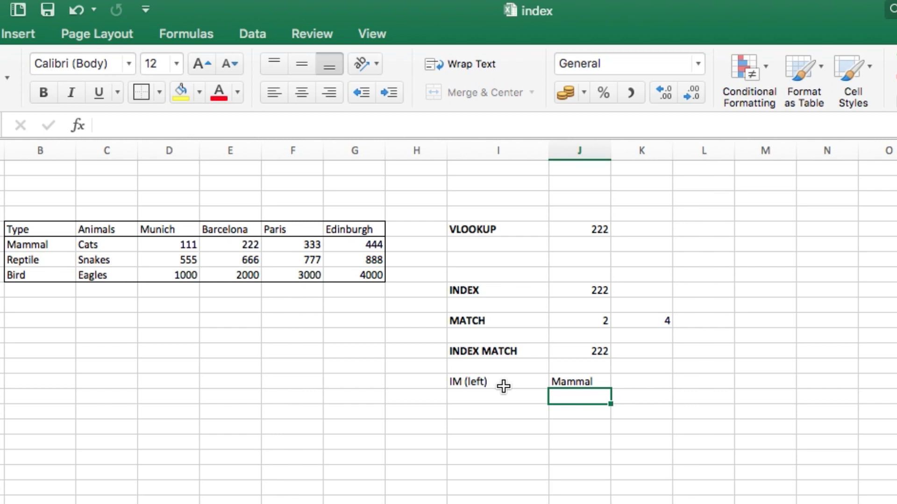
# Enter the label "IM (left, data)" in cell I16, below the "IM (left)" label
pyautogui.click(494, 396)
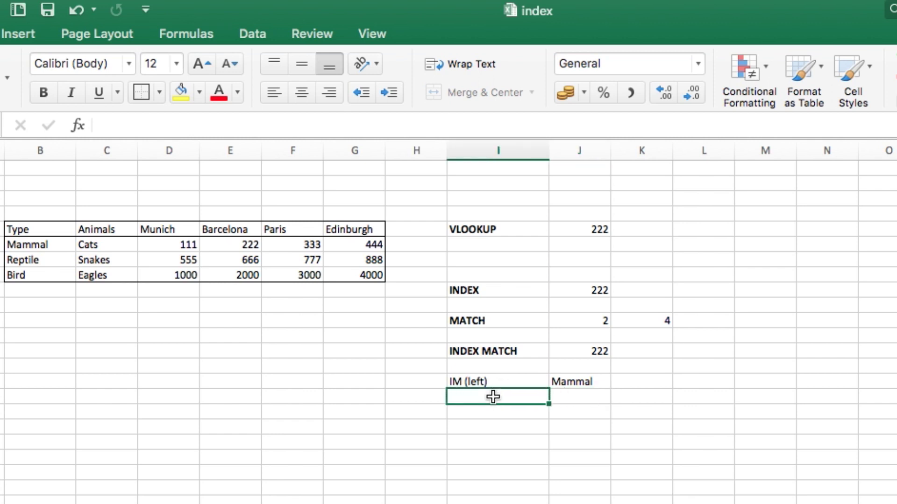
pyautogui.write('IM (left')
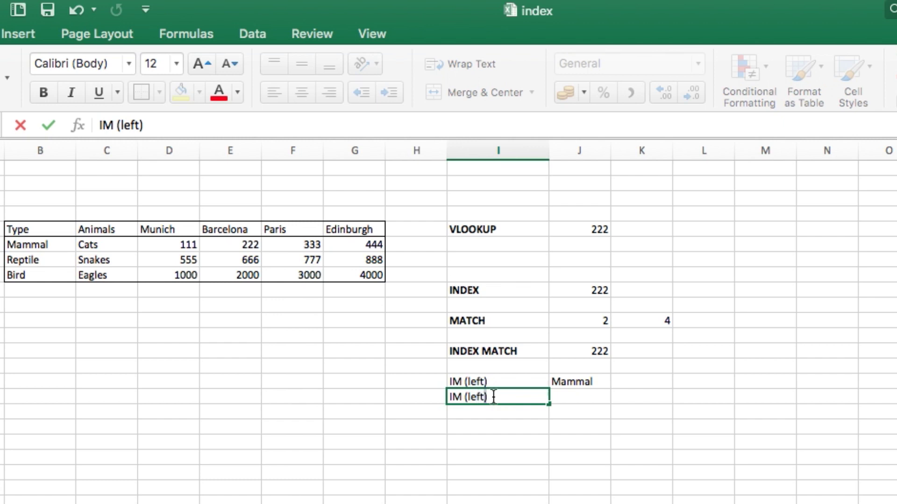
pyautogui.press('BackSpace')
pyautogui.press('BackSpace')
pyautogui.press('BackSpace')
pyautogui.press('Return')
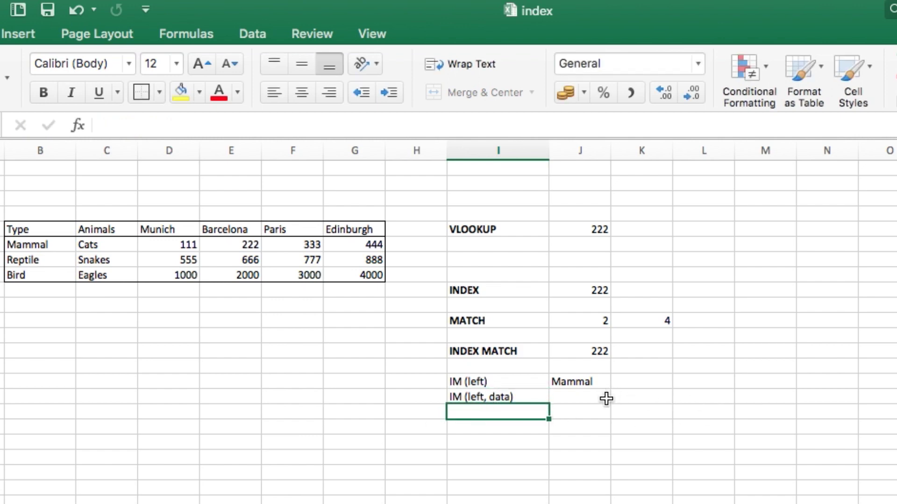
# Start an INDEX formula in J16 with the table range B5:G8 as its array
pyautogui.doubleClick(576, 401)
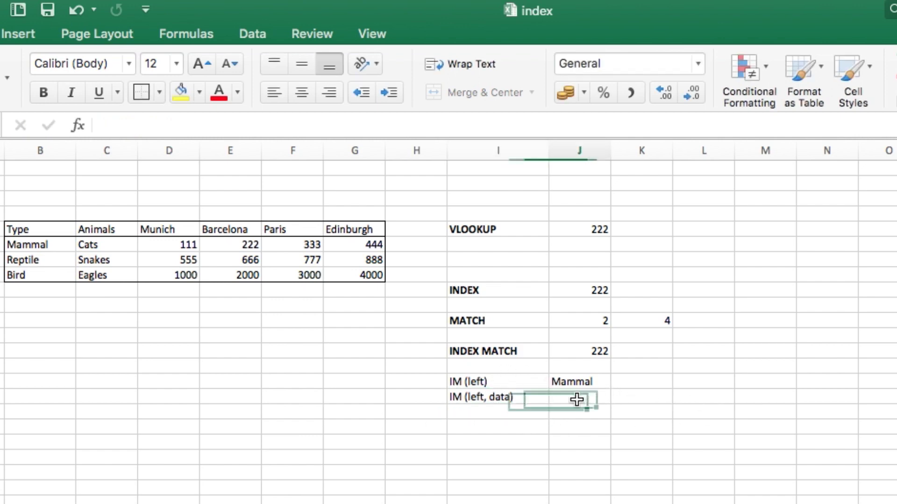
pyautogui.write('=index(')
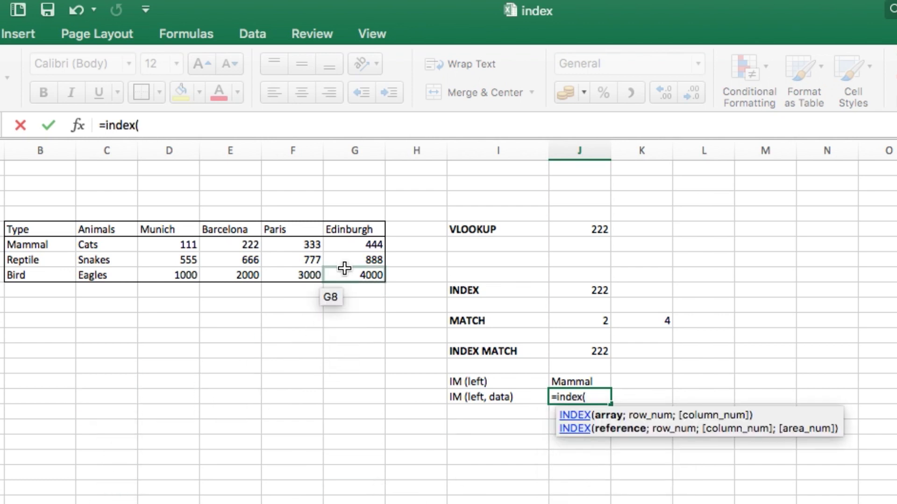
pyautogui.moveTo(346, 274); pyautogui.dragTo(52, 230)
pyautogui.write(';2')
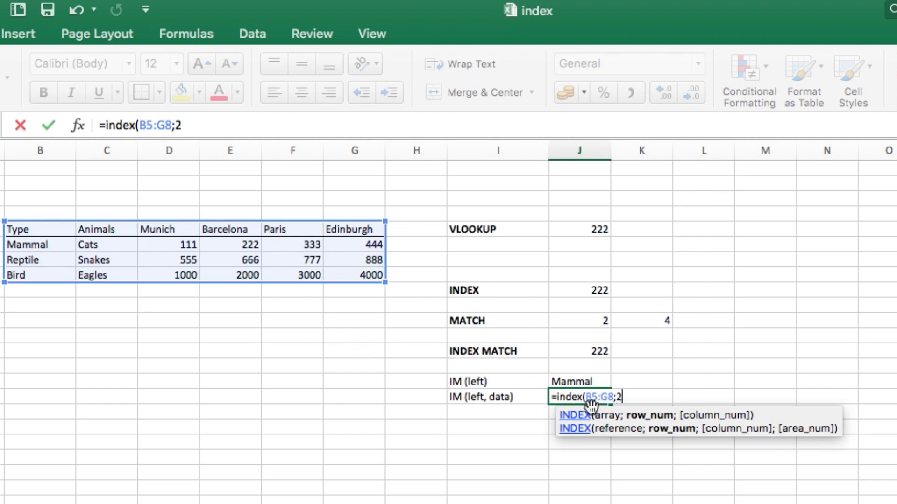
# Nest a MATCH as the row number in J16's INDEX formula, looking up C6 in C5:C8 with match type 0
pyautogui.press('BackSpace')
pyautogui.write('mat')
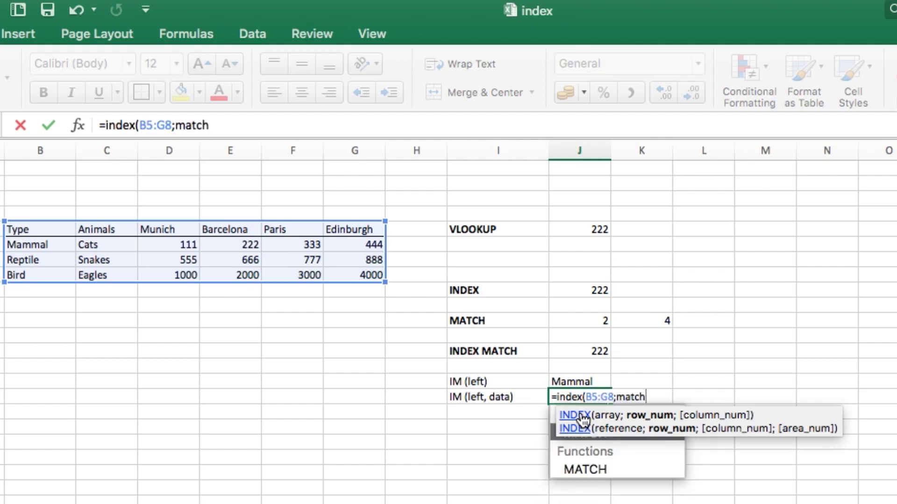
pyautogui.write('ch')
pyautogui.press('Tab')
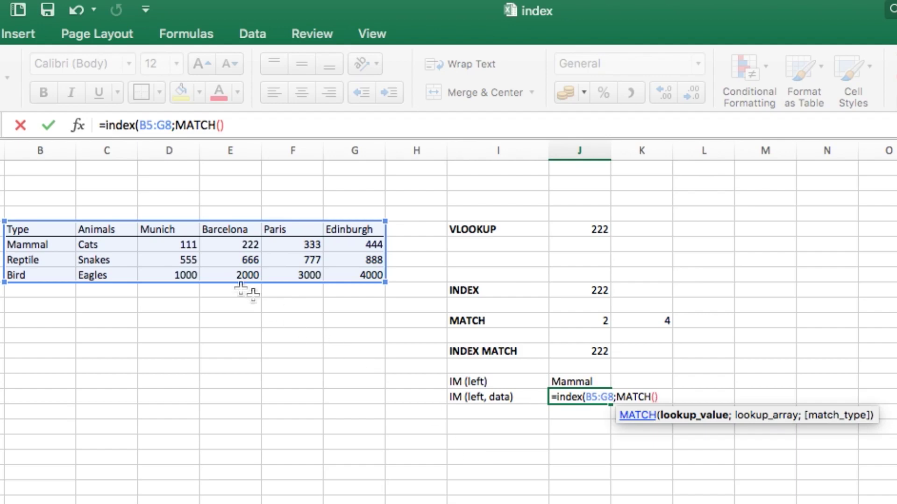
pyautogui.click(110, 245)
pyautogui.write(';')
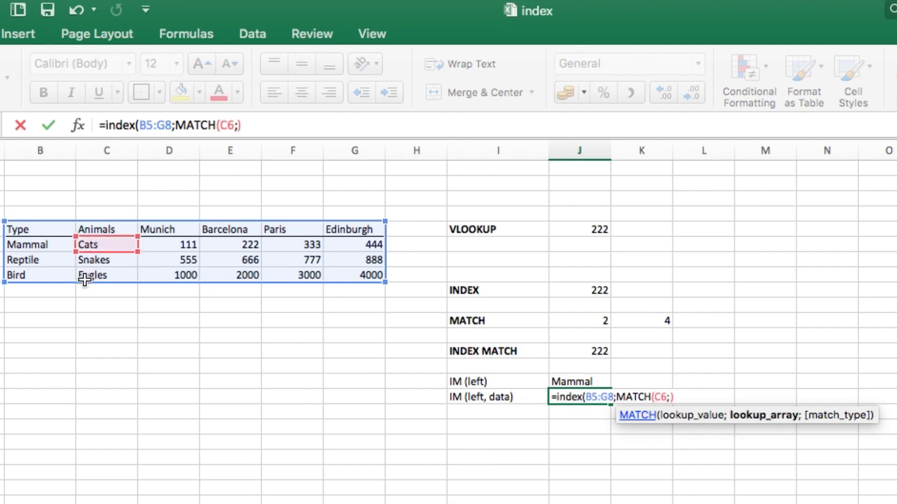
pyautogui.moveTo(108, 278); pyautogui.dragTo(106, 234)
pyautogui.write(';0')
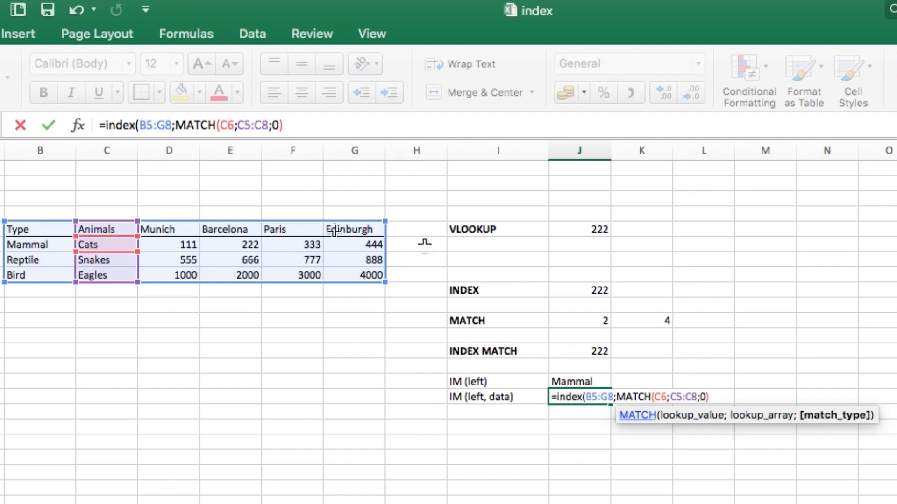
# Complete J16's formula with a column MATCH of B5 in B5:G5, match type 0, and review the entered formula
pyautogui.click(711, 397)
pyautogui.write(';')
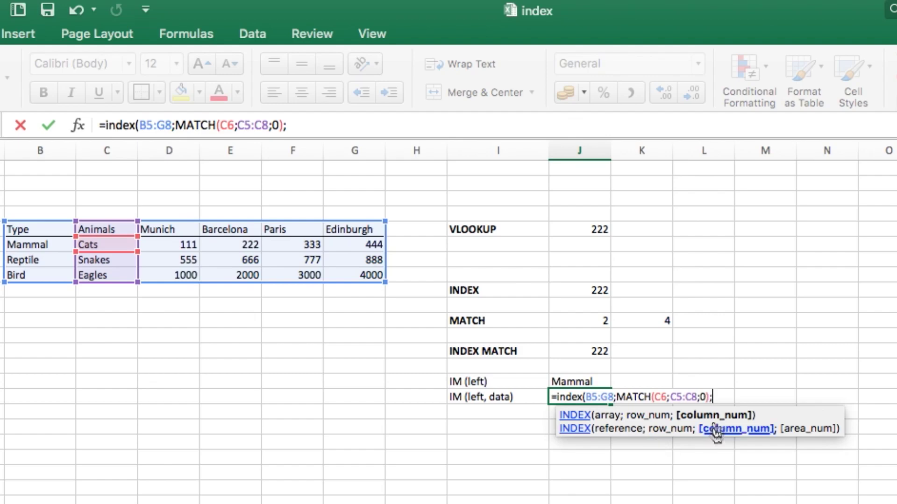
pyautogui.write('match')
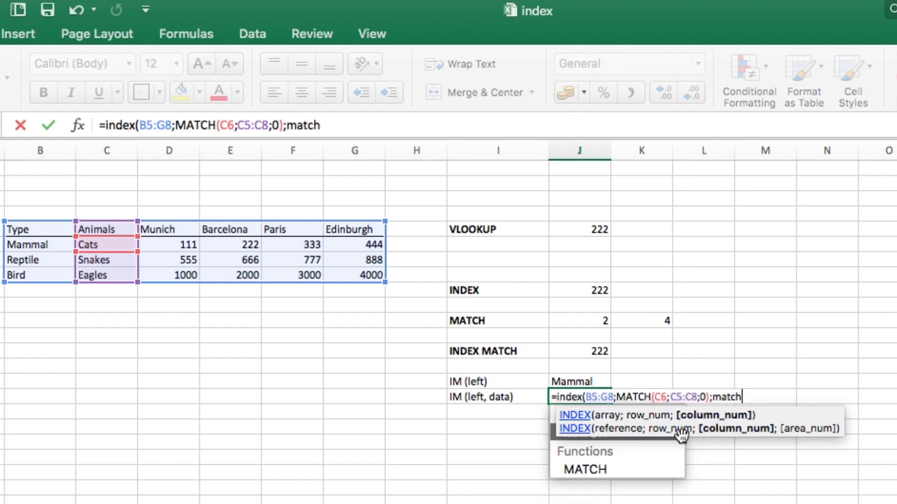
pyautogui.press('Tab')
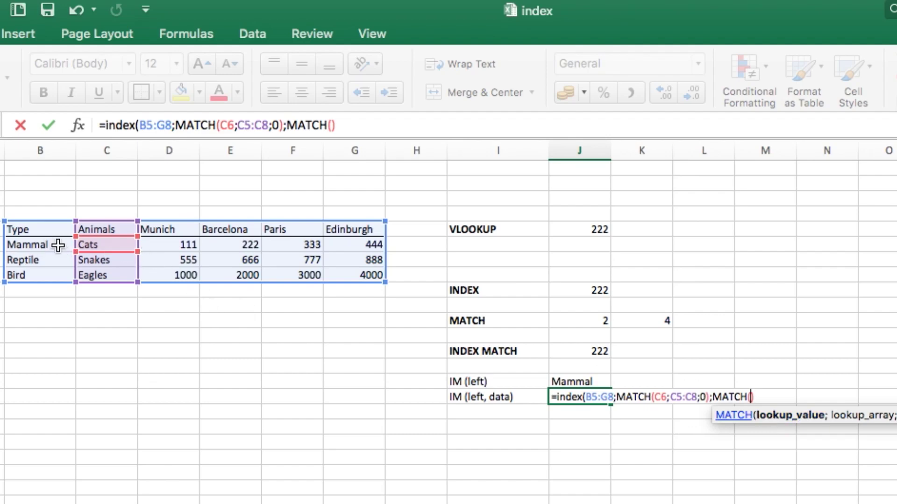
pyautogui.click(28, 230)
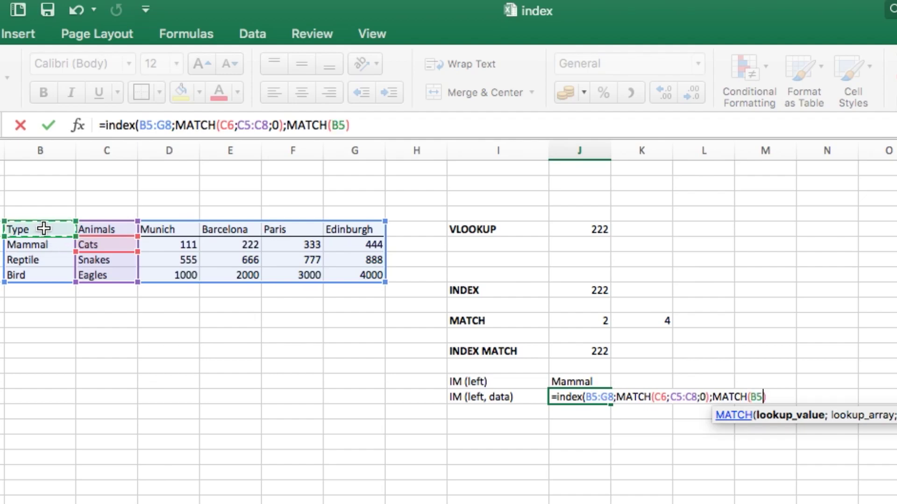
pyautogui.write(';')
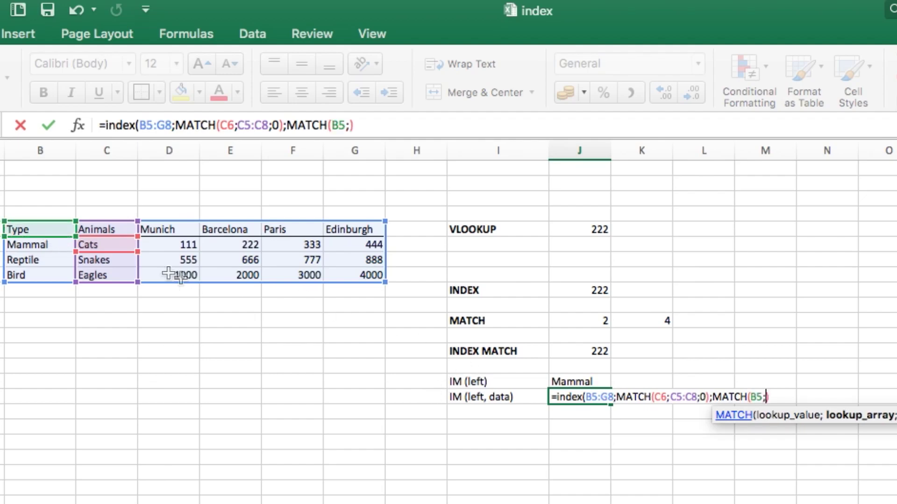
pyautogui.click(68, 229)
pyautogui.moveTo(91, 230); pyautogui.dragTo(336, 234)
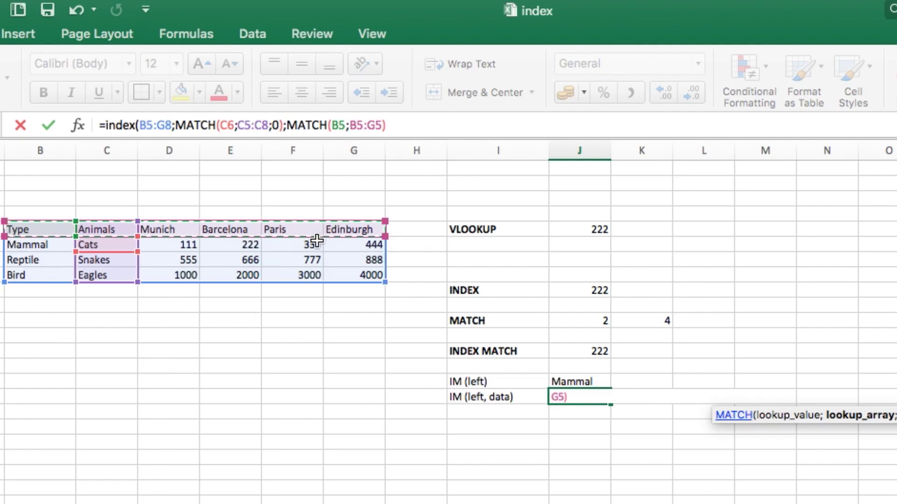
pyautogui.write(';')
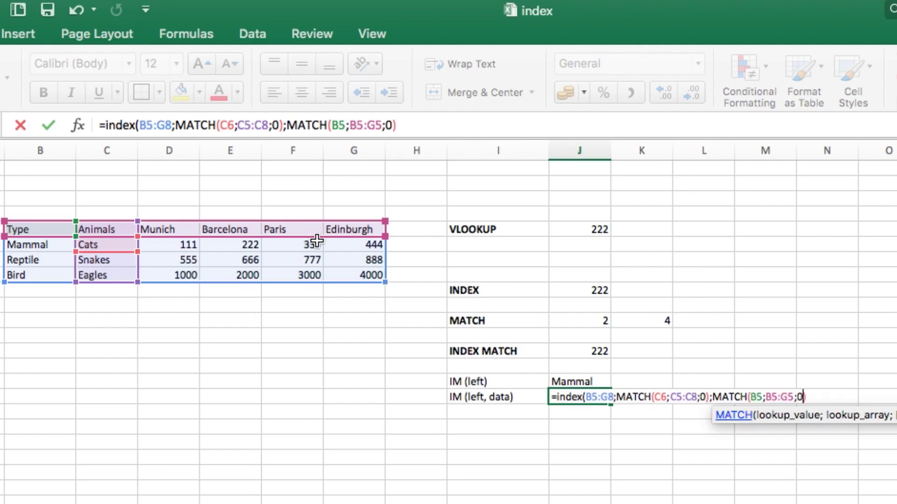
pyautogui.write('0)')
pyautogui.press('Return')
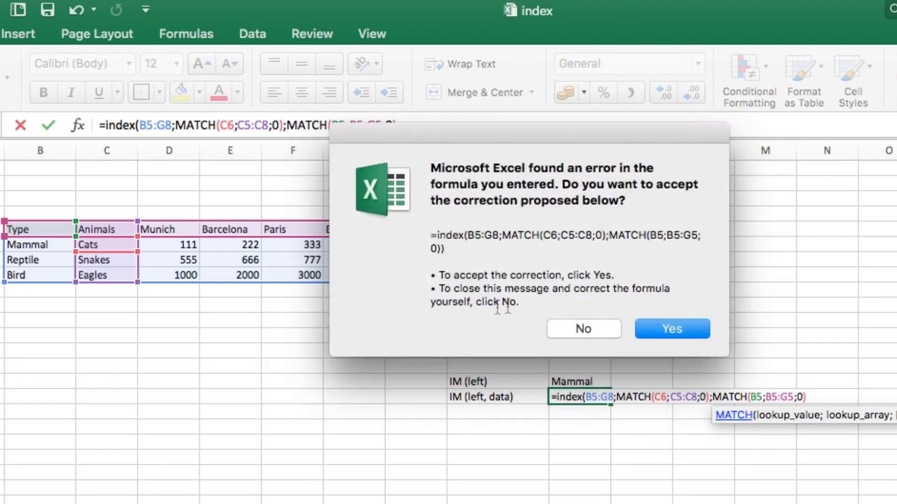
pyautogui.click(671, 328)
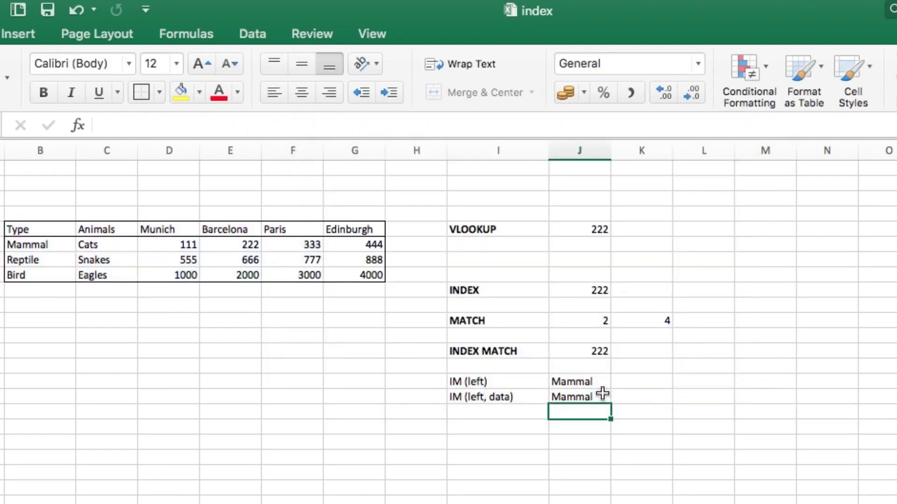
pyautogui.doubleClick(574, 396)
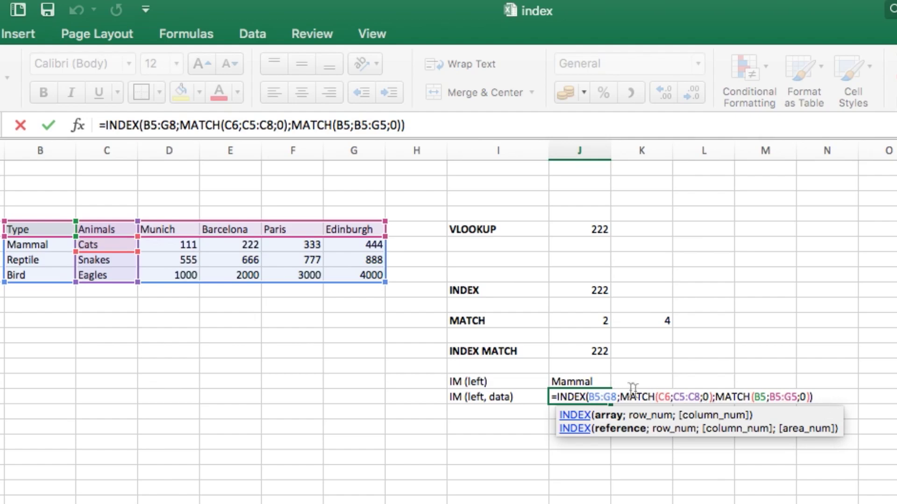
pyautogui.press('Return')
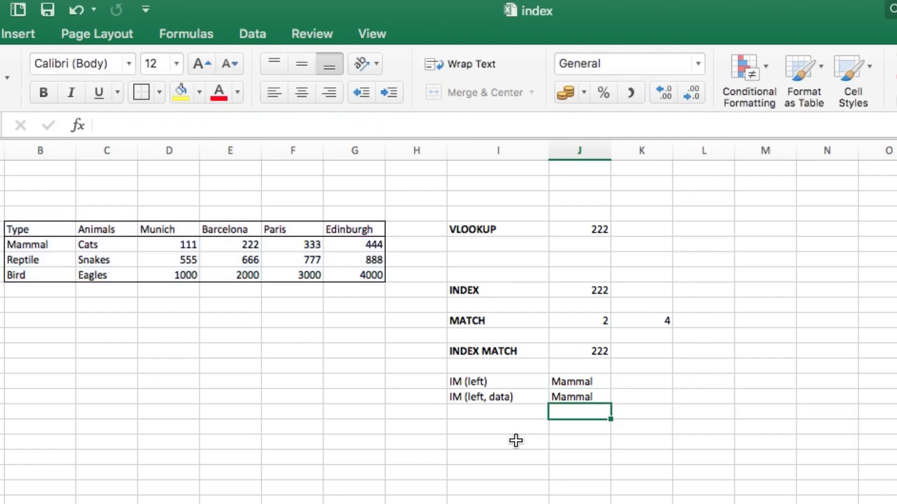